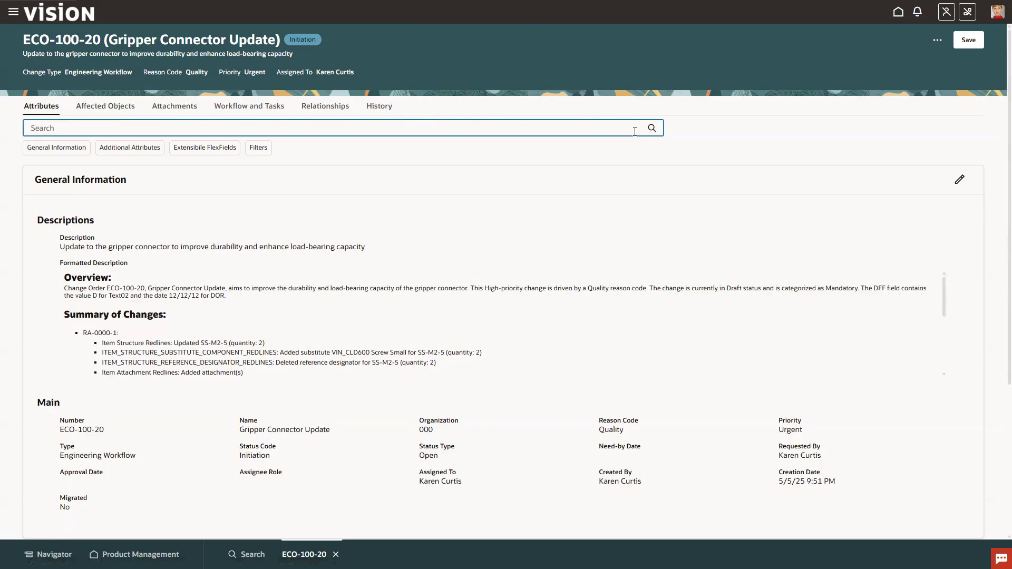
click(938, 42)
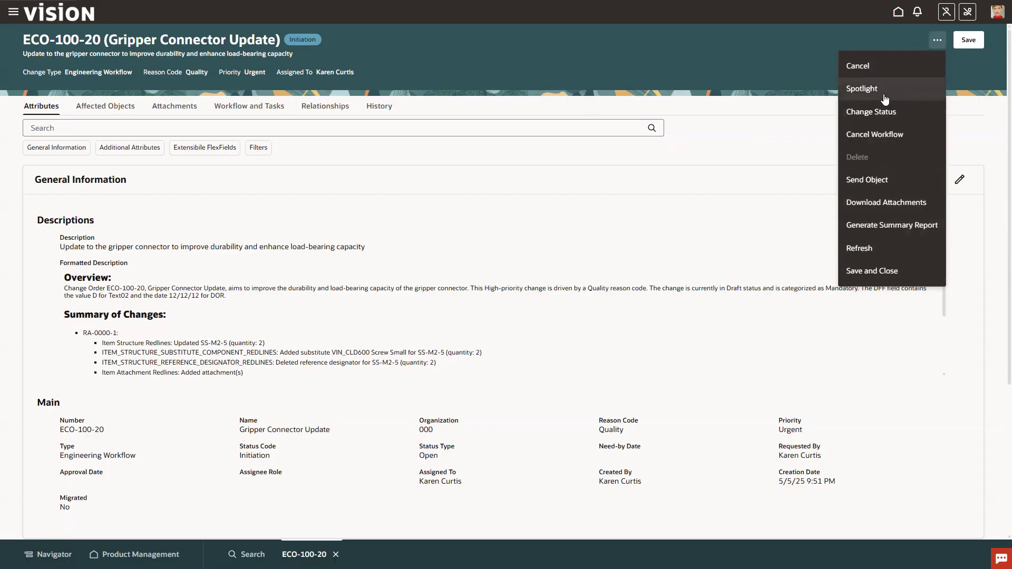
click(777, 132)
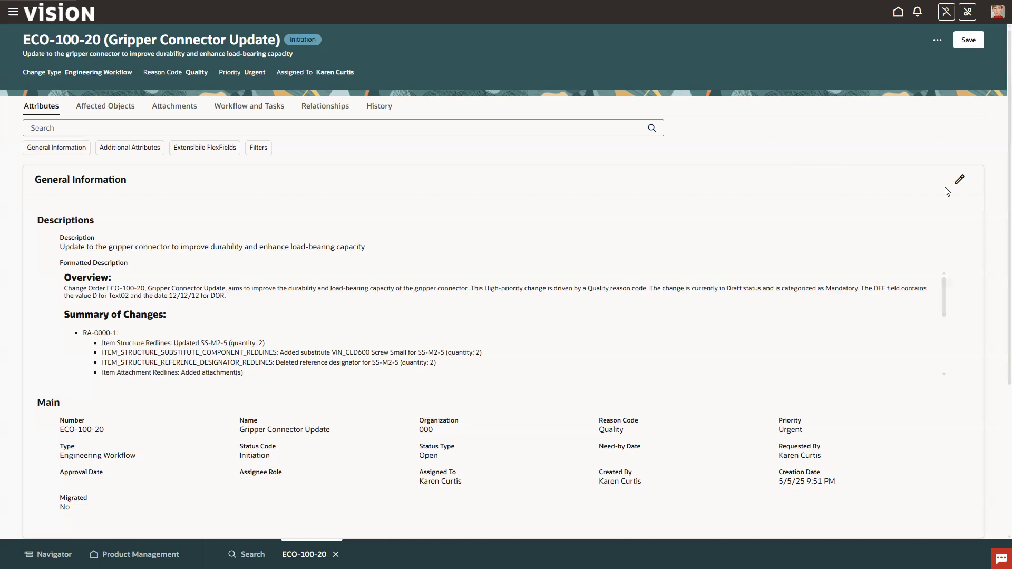
Open the General Information section for editing, read through the Formatted Description, and leave the editing view.
click(960, 182)
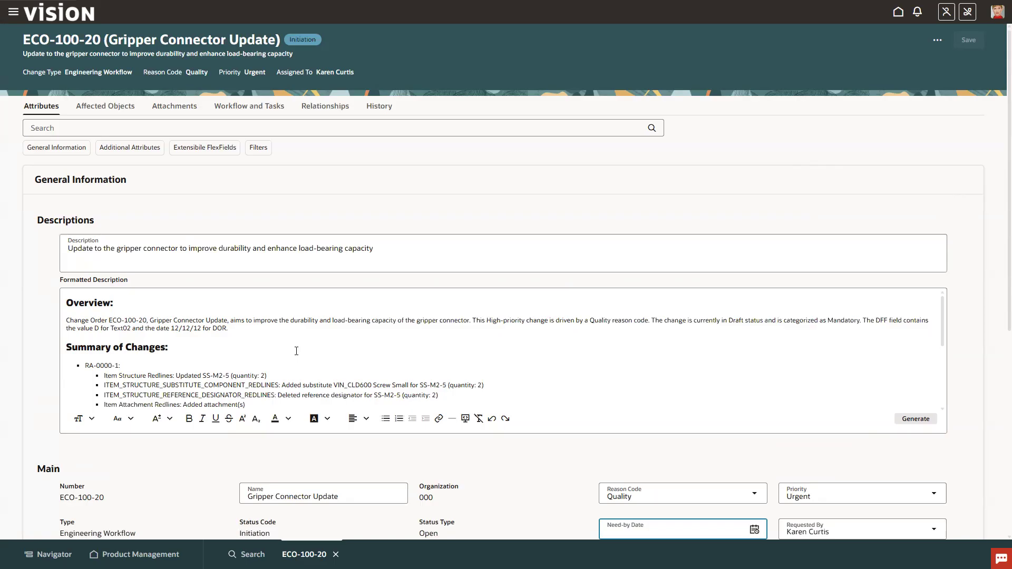
scroll(296, 351, down, 1)
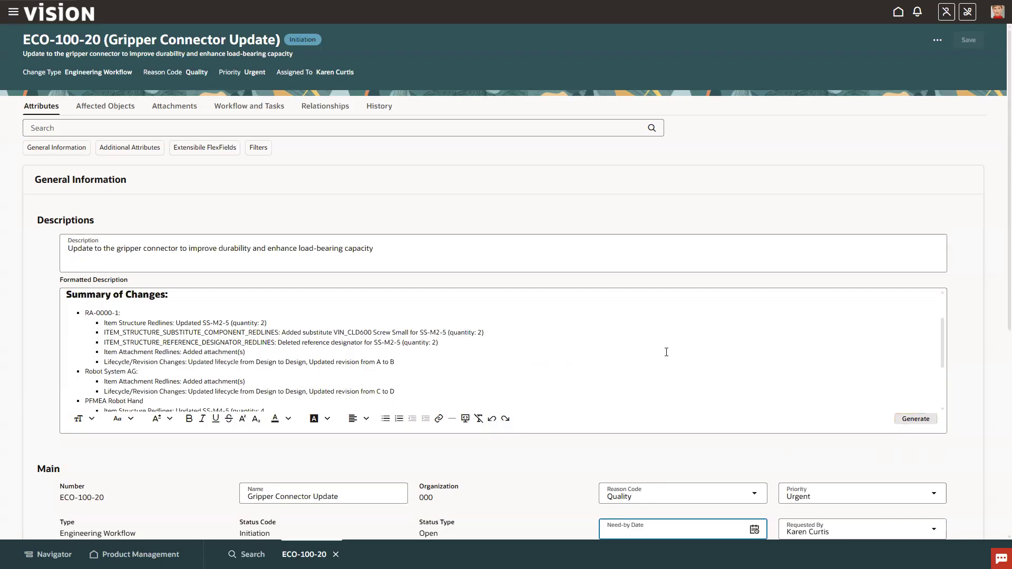
scroll(667, 354, down, 8)
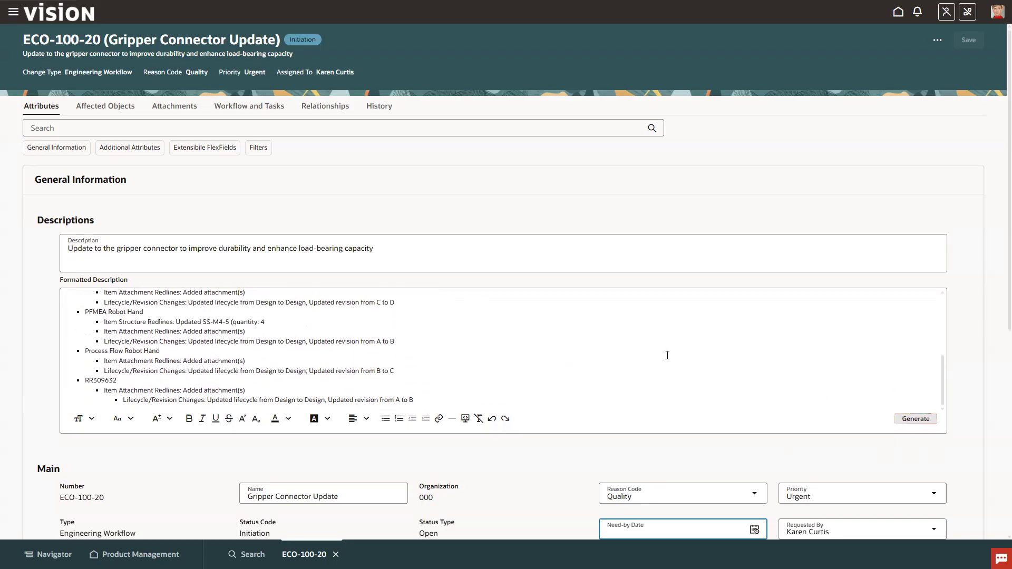
click(906, 383)
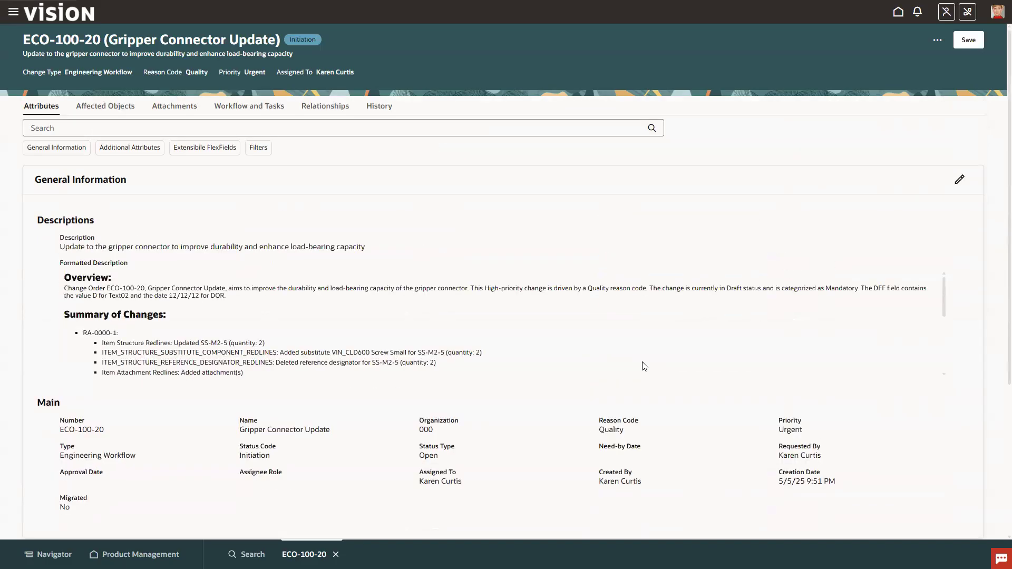
Review the change order's main and additional attributes, filtering to Additional Attributes and clearing that filter again.
scroll(644, 366, down, 5)
scroll(637, 369, down, 3)
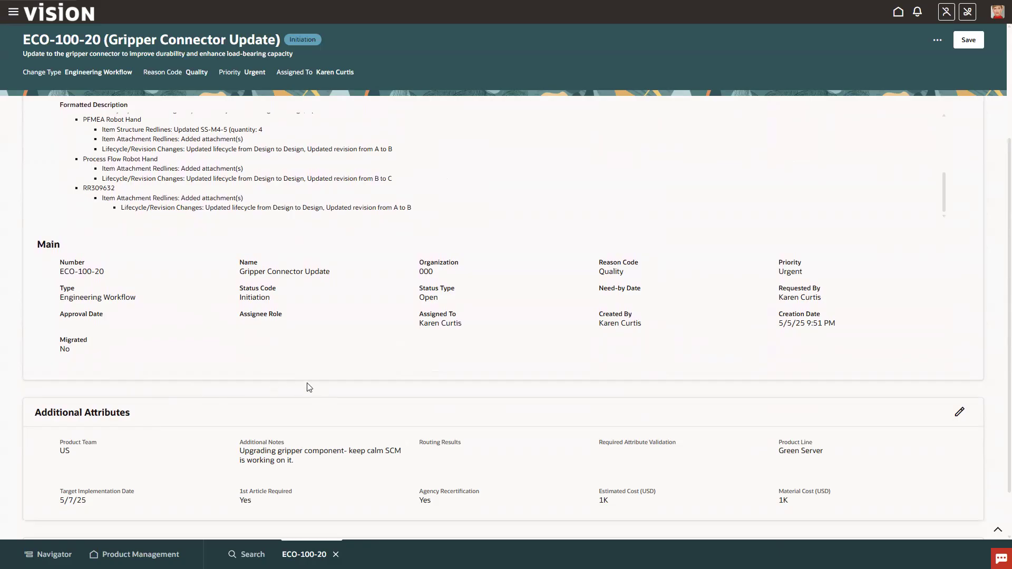
scroll(288, 381, up, 3)
scroll(288, 377, up, 5)
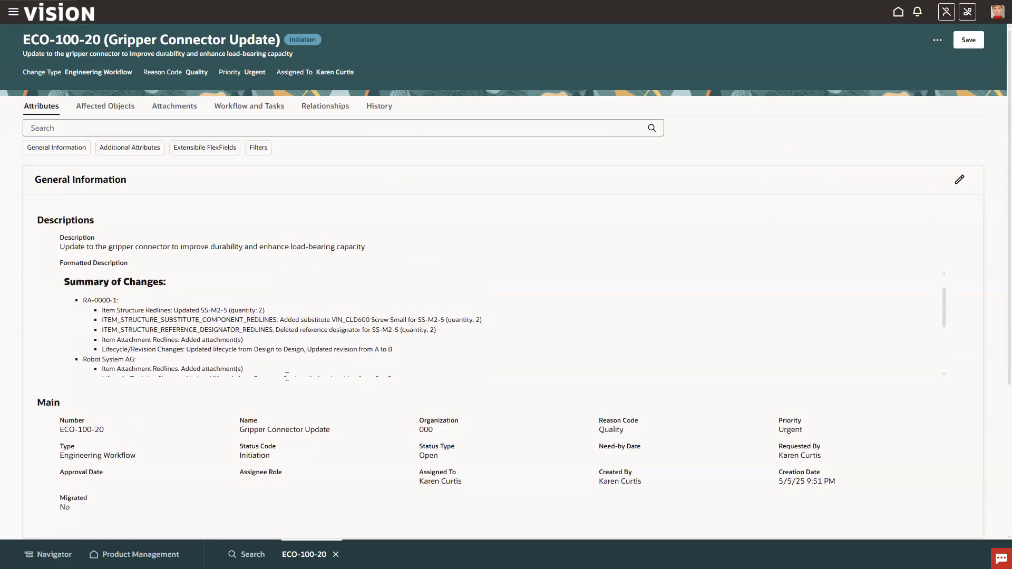
click(136, 151)
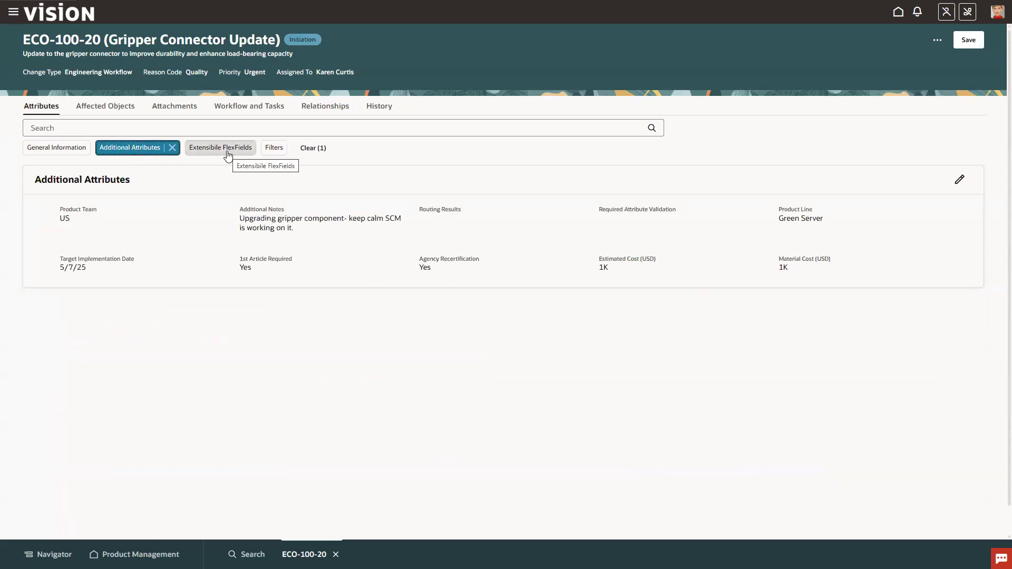
click(172, 148)
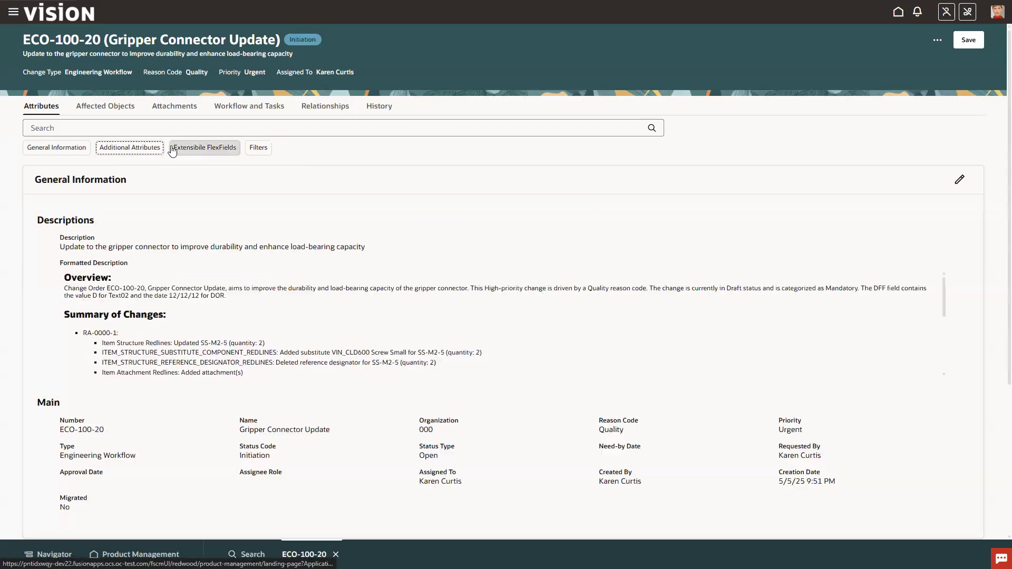
Search the change order's attributes for "date".
click(136, 128)
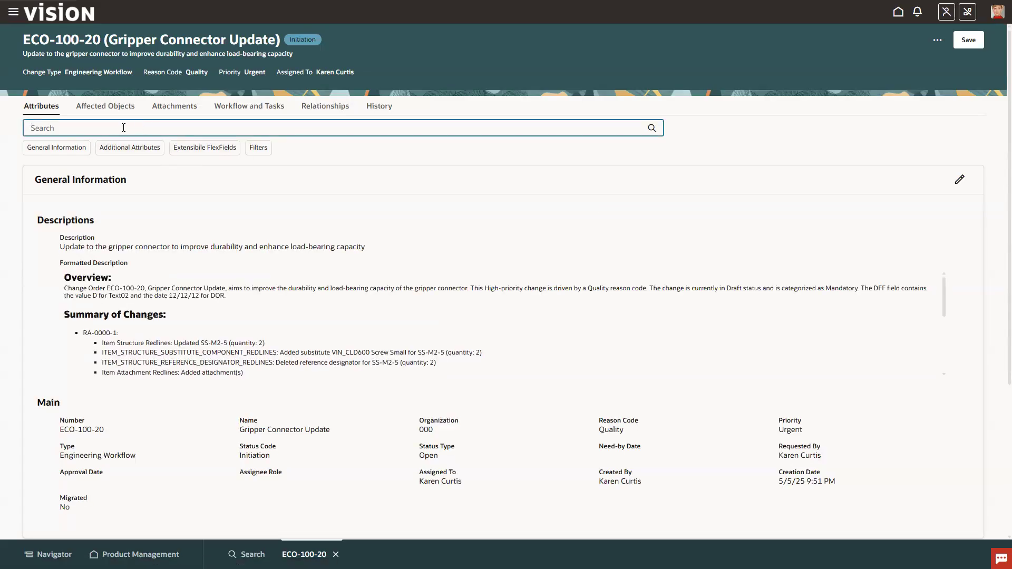
text(date)
key(Return)
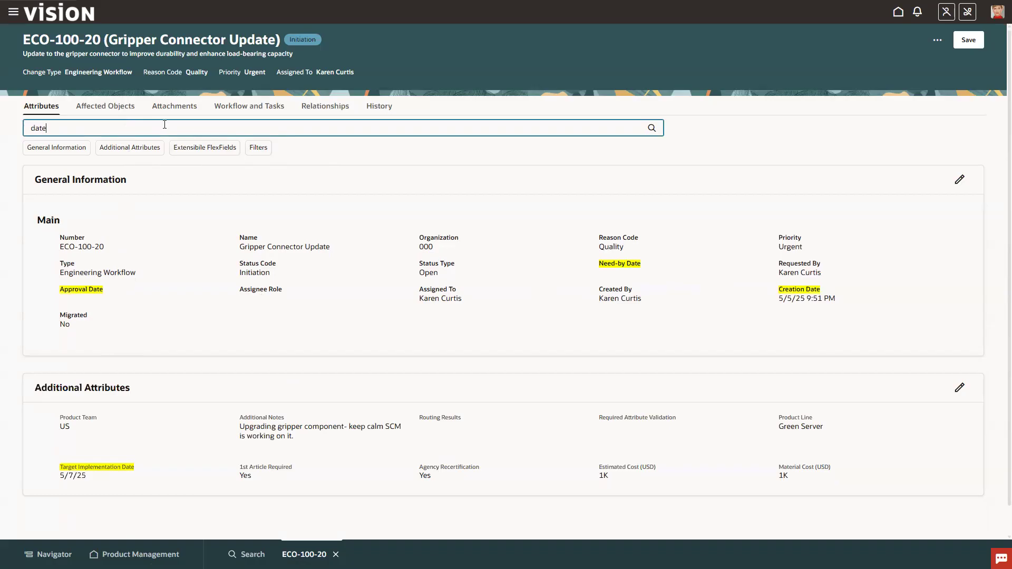
View the change order's affected objects and the item picker for adding more, and close the picker without adding anything.
click(125, 109)
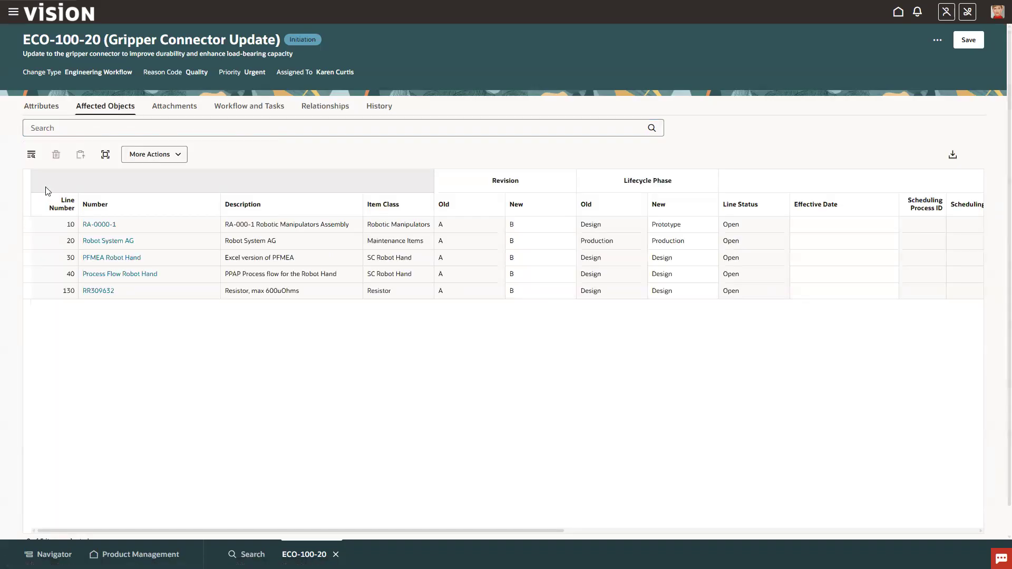
click(31, 155)
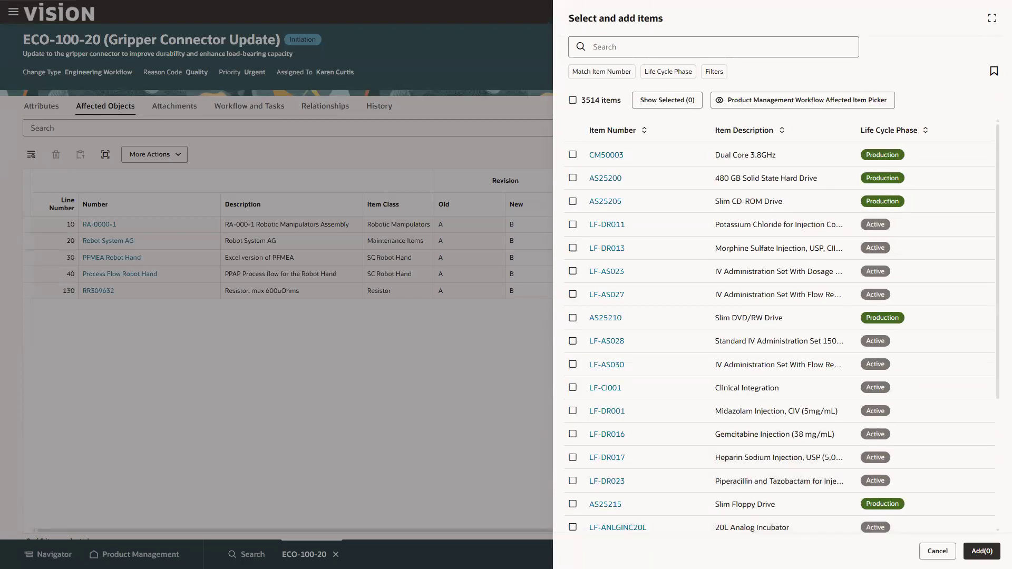
click(938, 551)
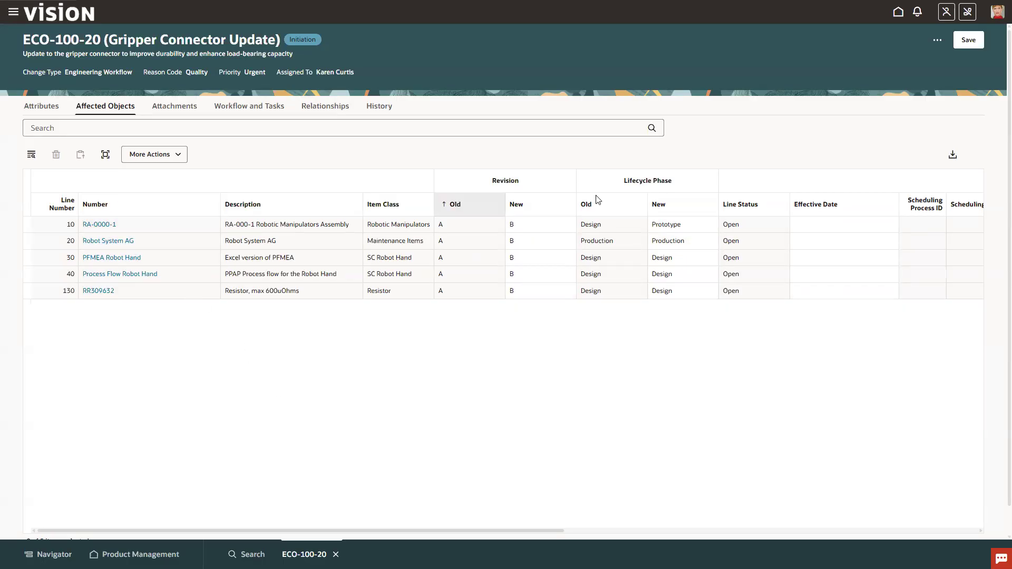
Spotlight the change order's affected objects in the Navigator and open item RA-0000-1 from there.
click(939, 42)
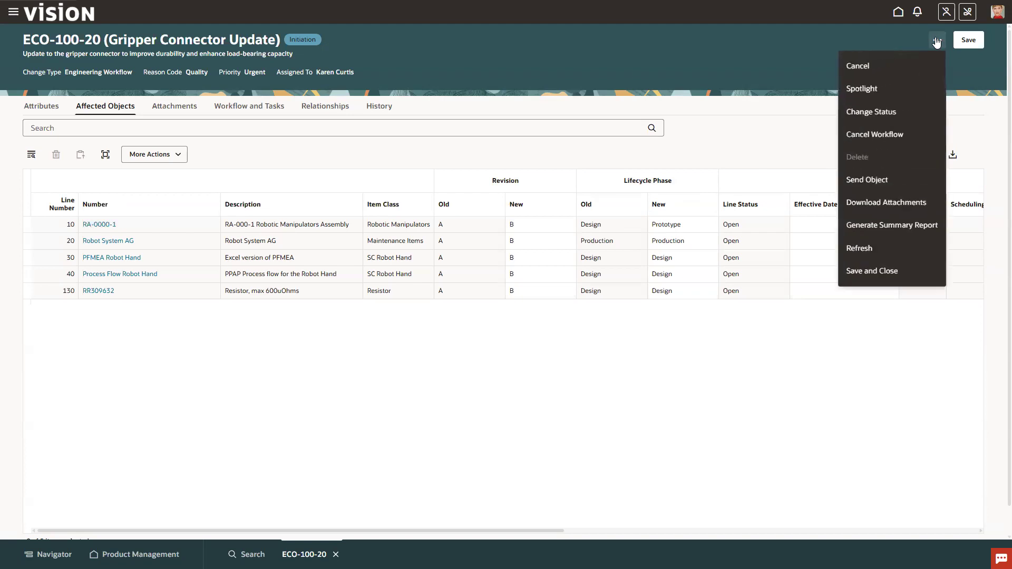
click(873, 89)
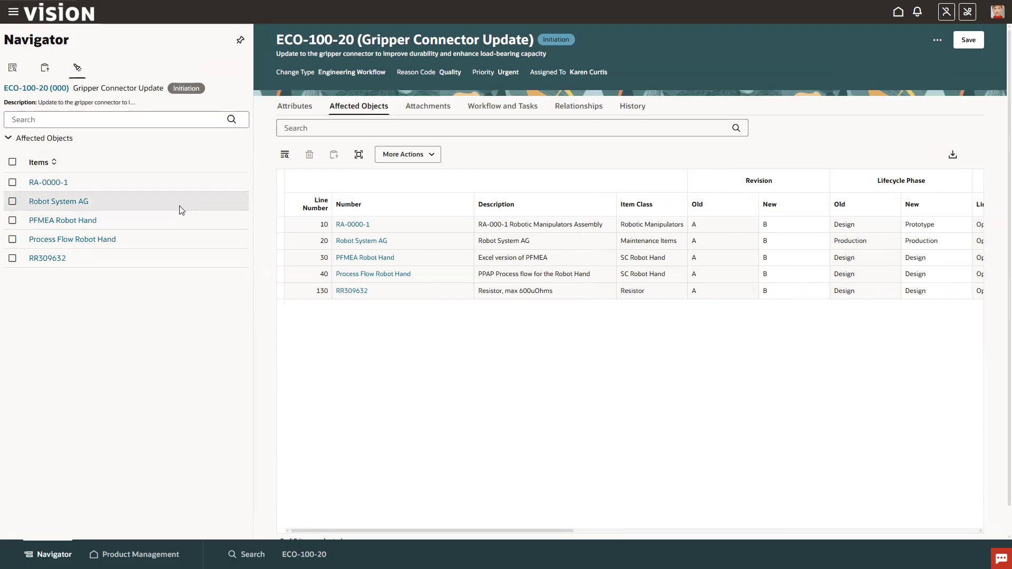
click(60, 184)
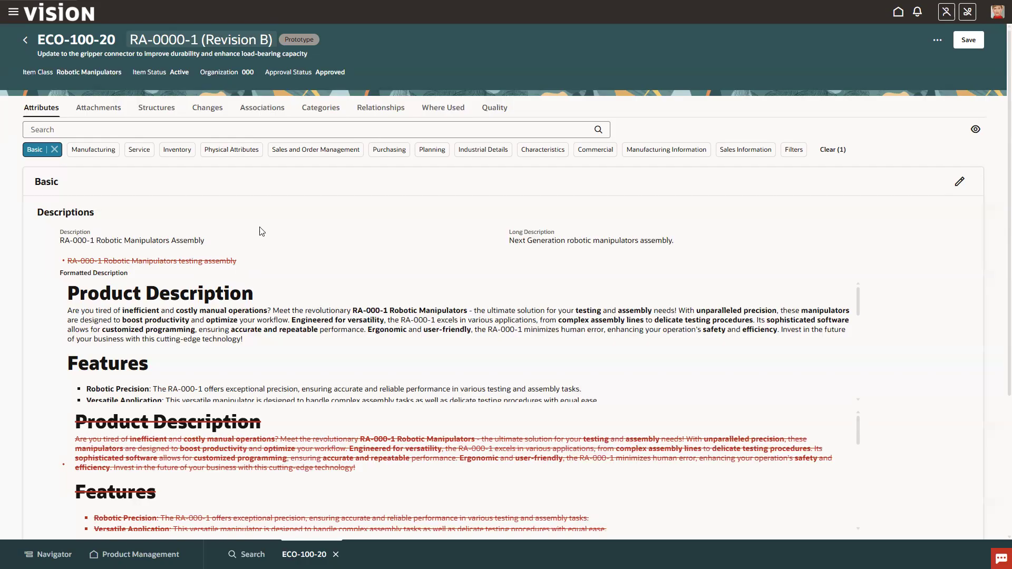
Examine the redlined attachments, structure and relationships of item RA-0000-1 (Revision B).
click(109, 114)
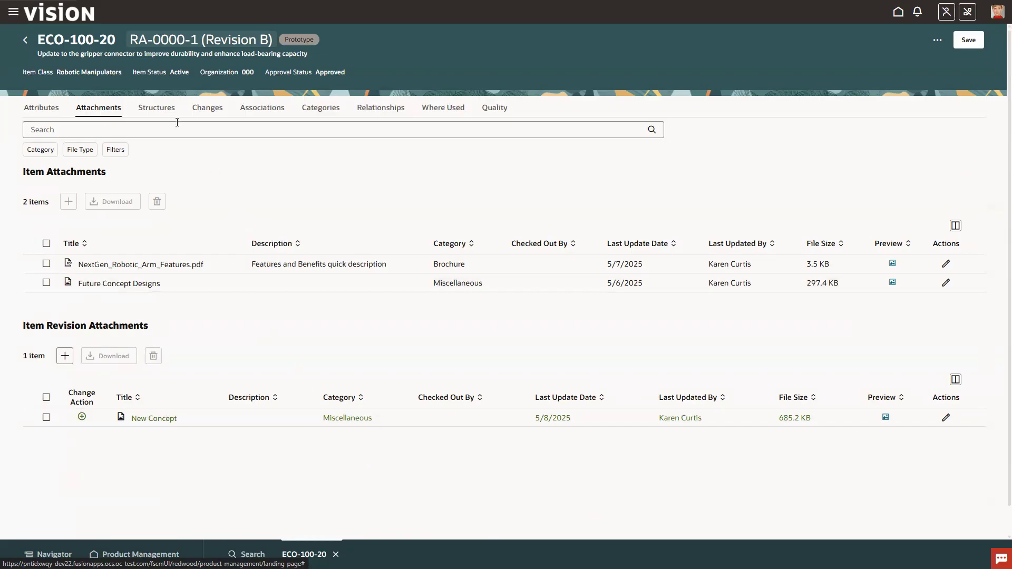
click(157, 108)
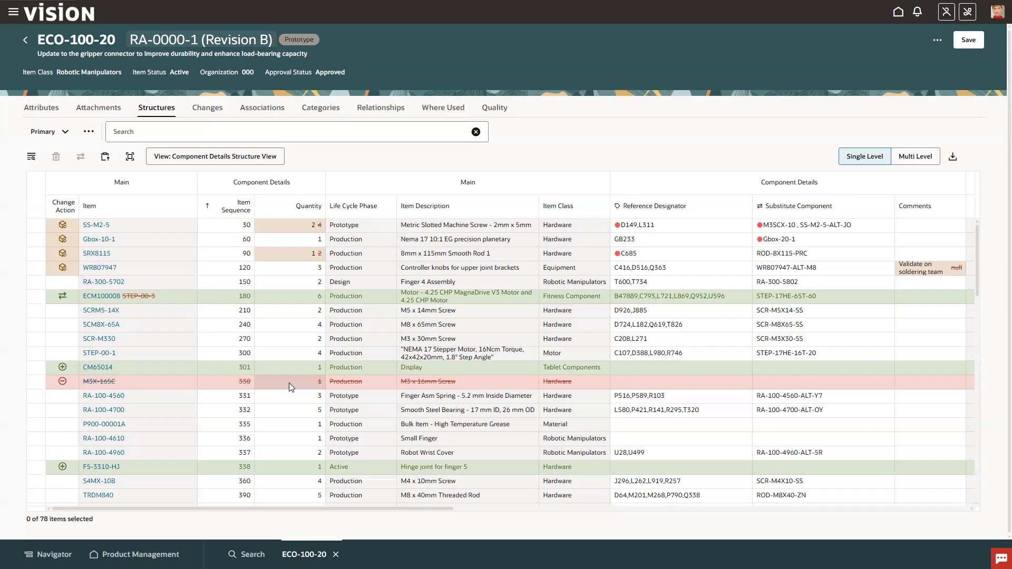
click(364, 111)
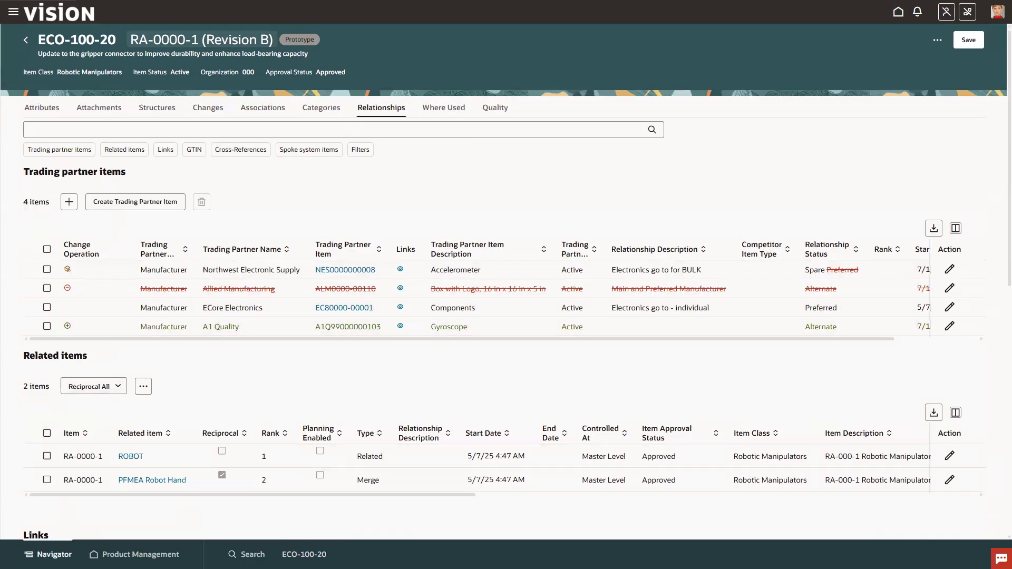
Return from item RA-0000-1 to change order ECO-100-20 and dismiss the Navigator.
click(50, 554)
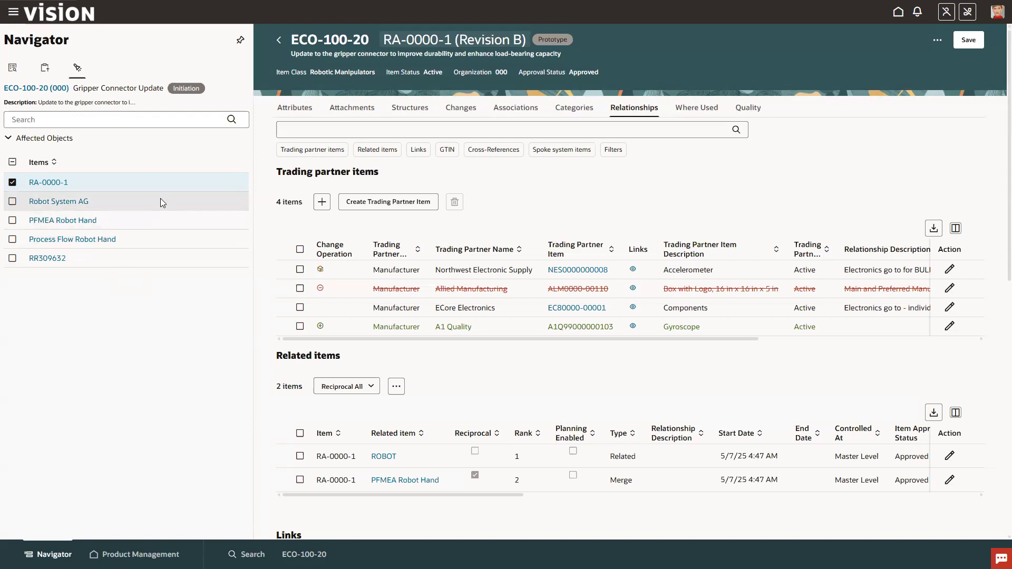
click(279, 45)
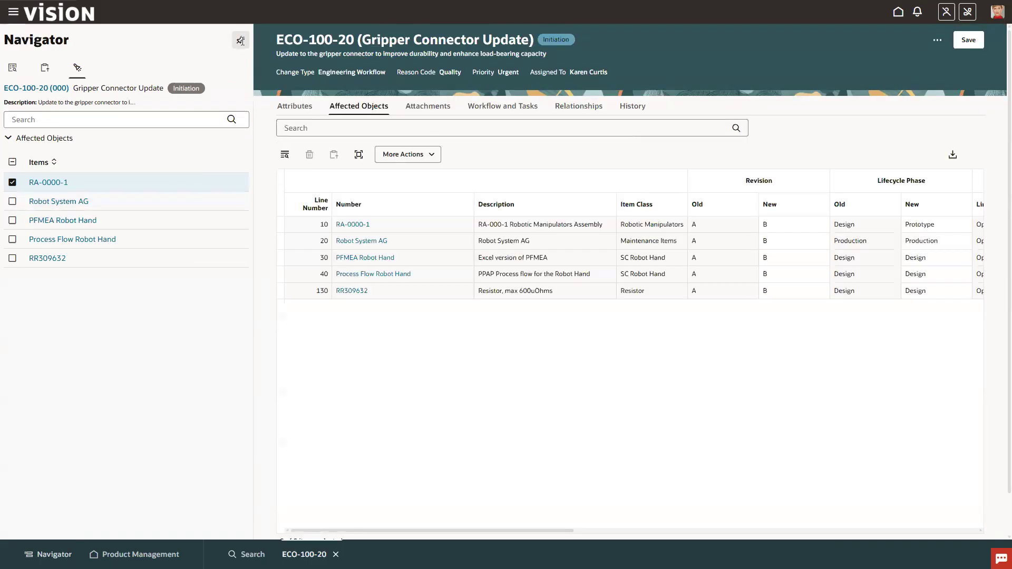
click(242, 40)
Preview the change order's attachments Holographic-Tablet-CAD.dwg and Regulatory compliance notice.pdf, and close the preview.
click(172, 108)
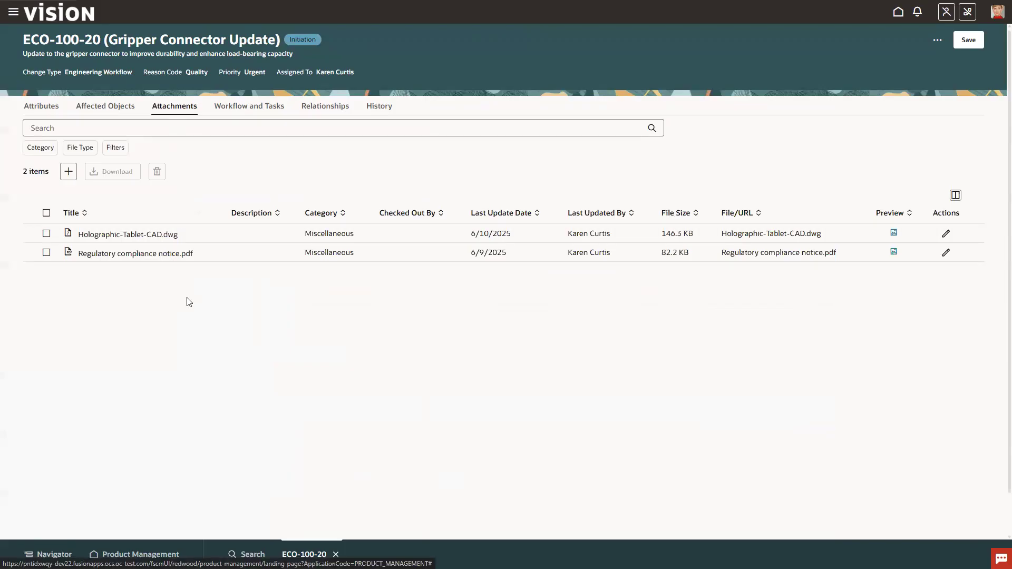
click(895, 233)
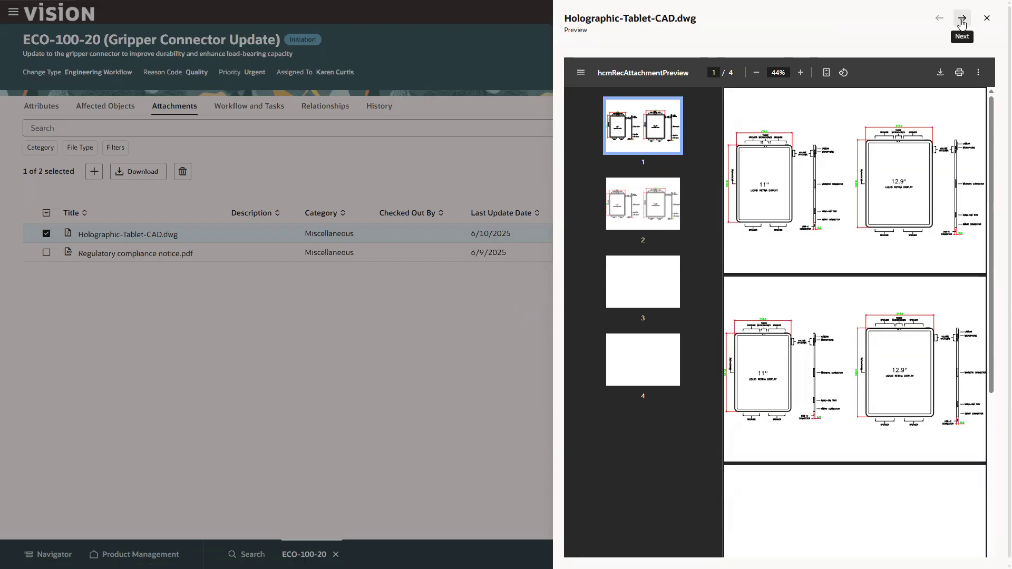
click(963, 20)
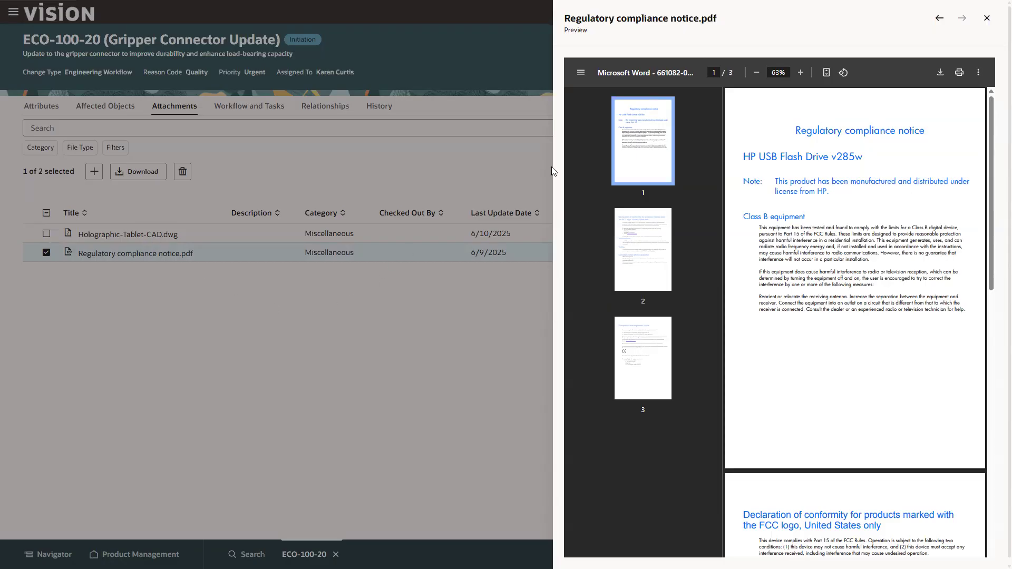
click(988, 19)
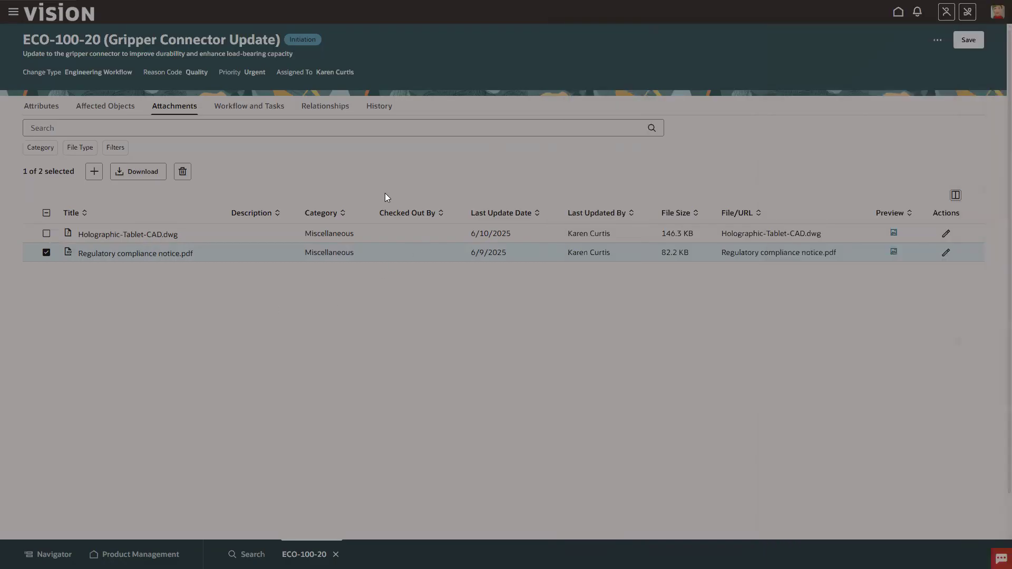
Review the workflow activity of the change order for all statuses by removing the Initiation status filter.
click(272, 107)
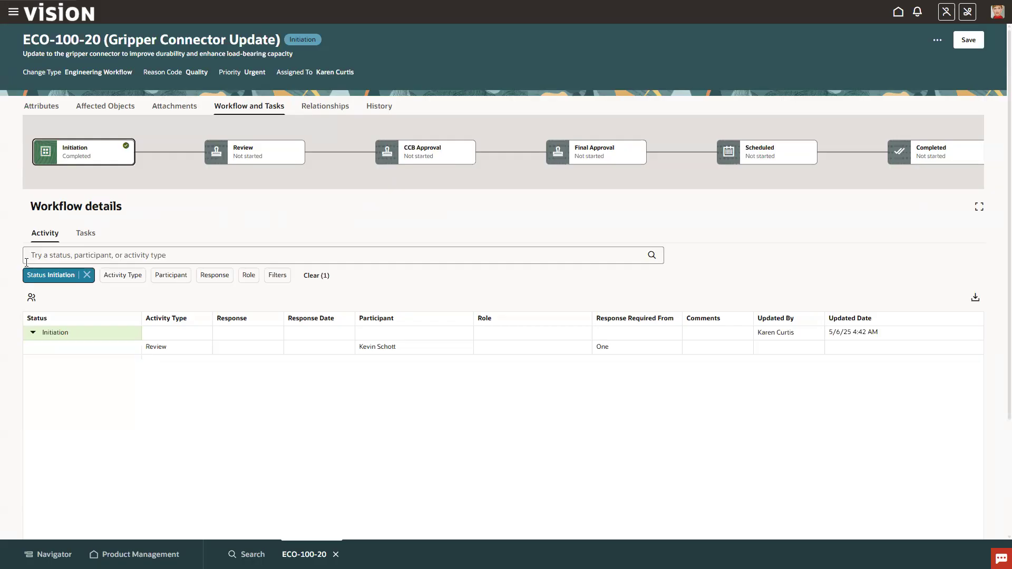
click(86, 274)
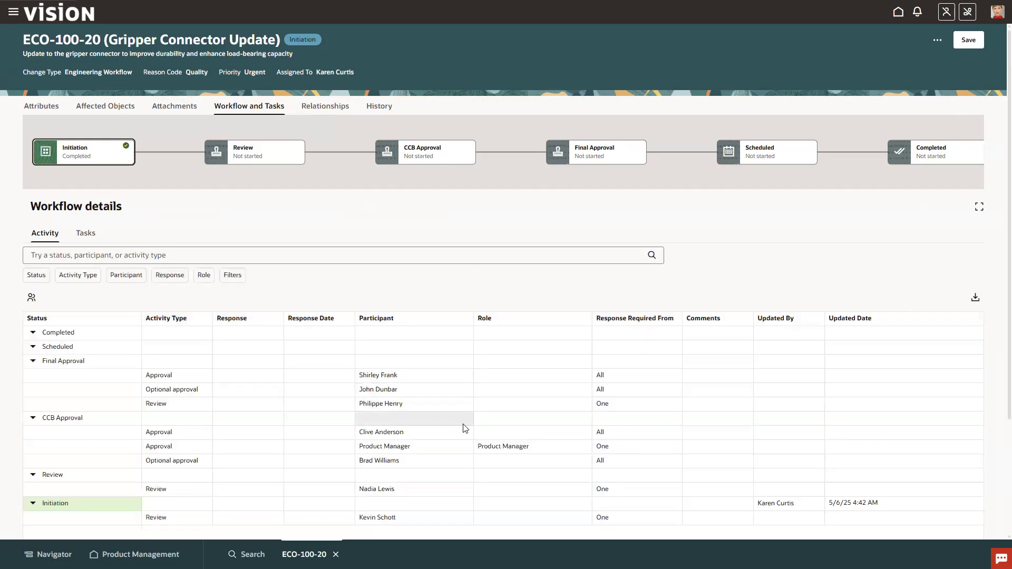
scroll(515, 447, down, 3)
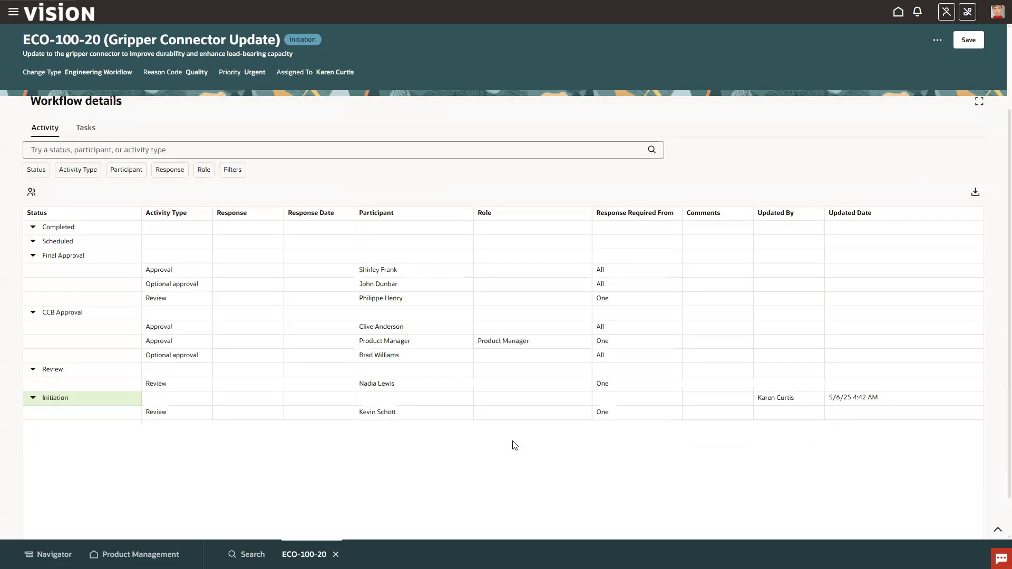
scroll(515, 445, up, 2)
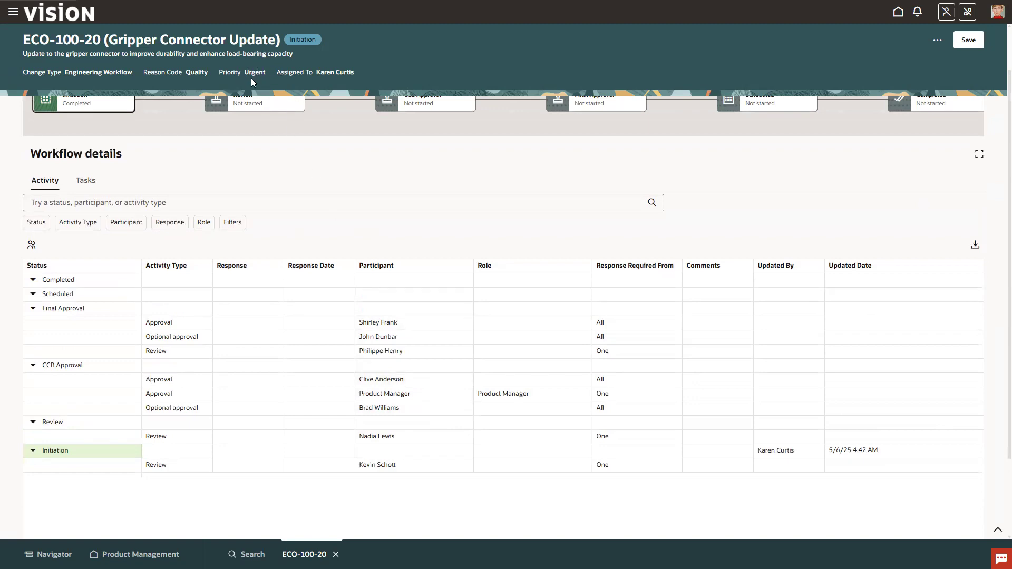
Replace the user approver for CCB Approval with the Final Approval approver, save the participants, and show activity for all statuses.
click(31, 246)
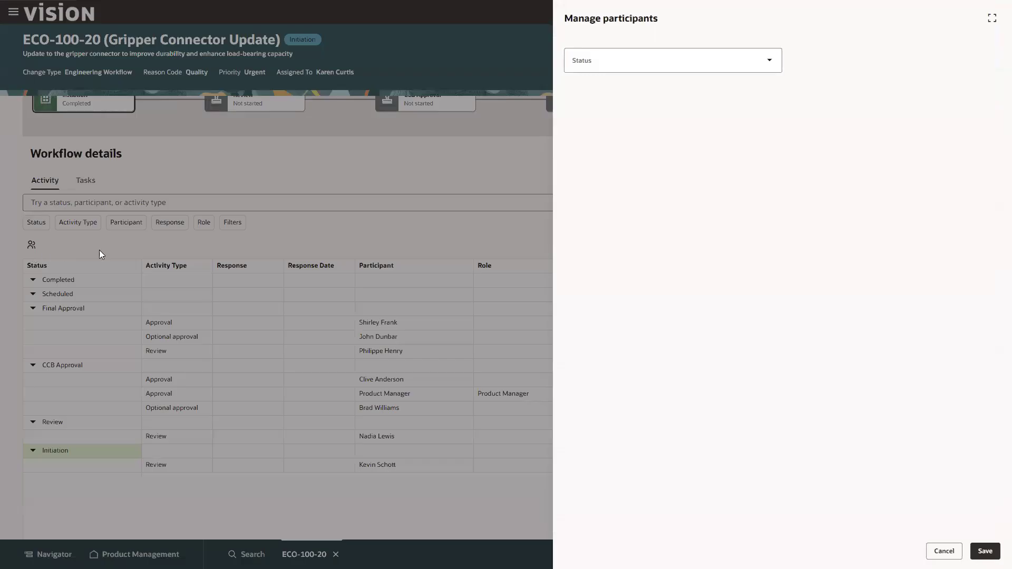
click(769, 64)
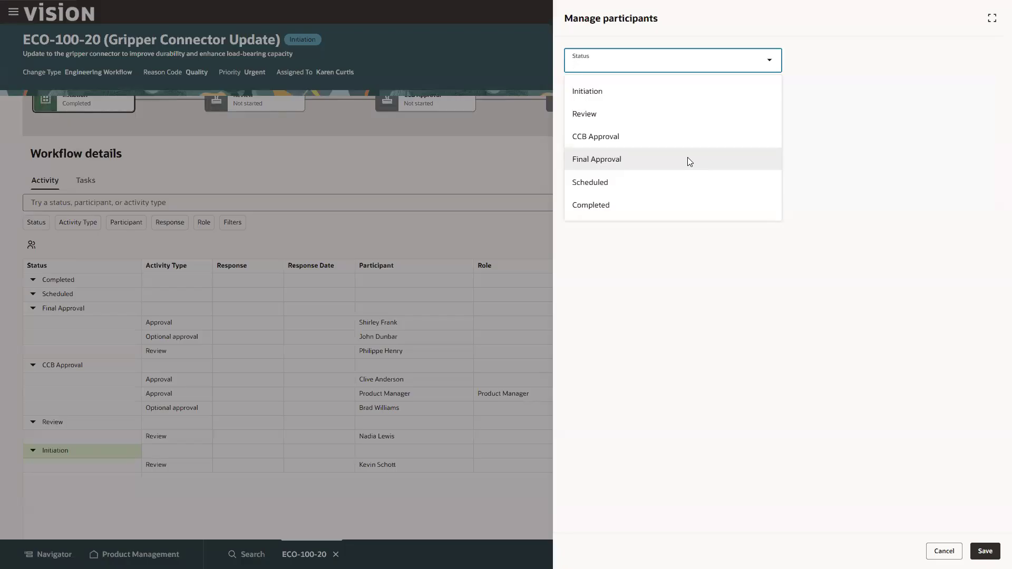
click(673, 133)
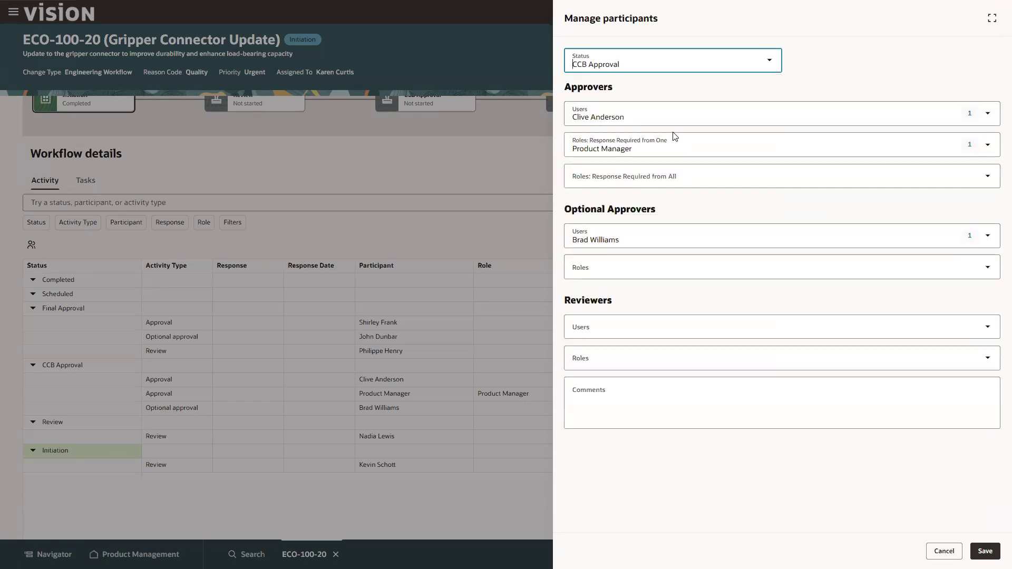
click(970, 113)
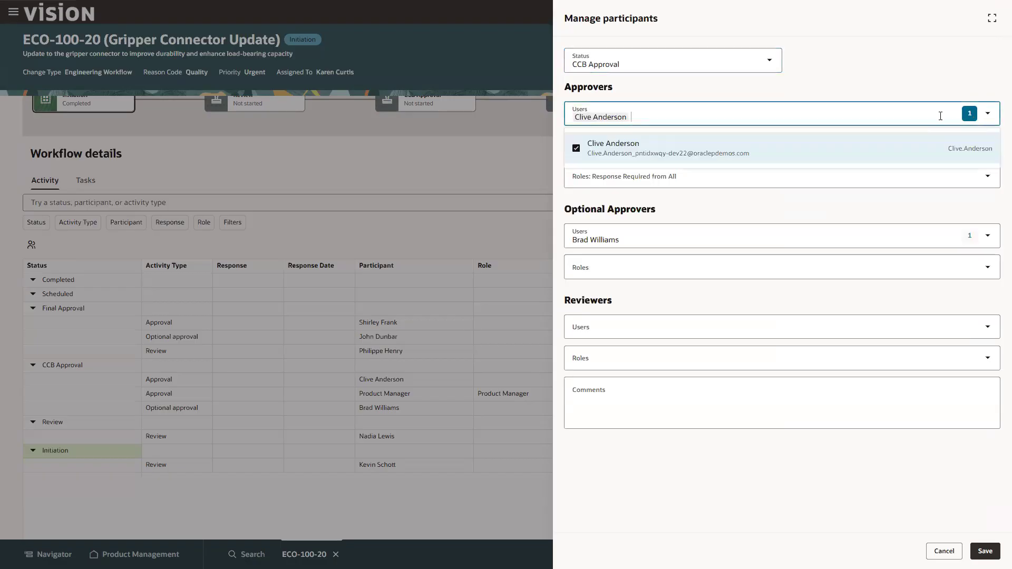
click(576, 148)
text(shirley)
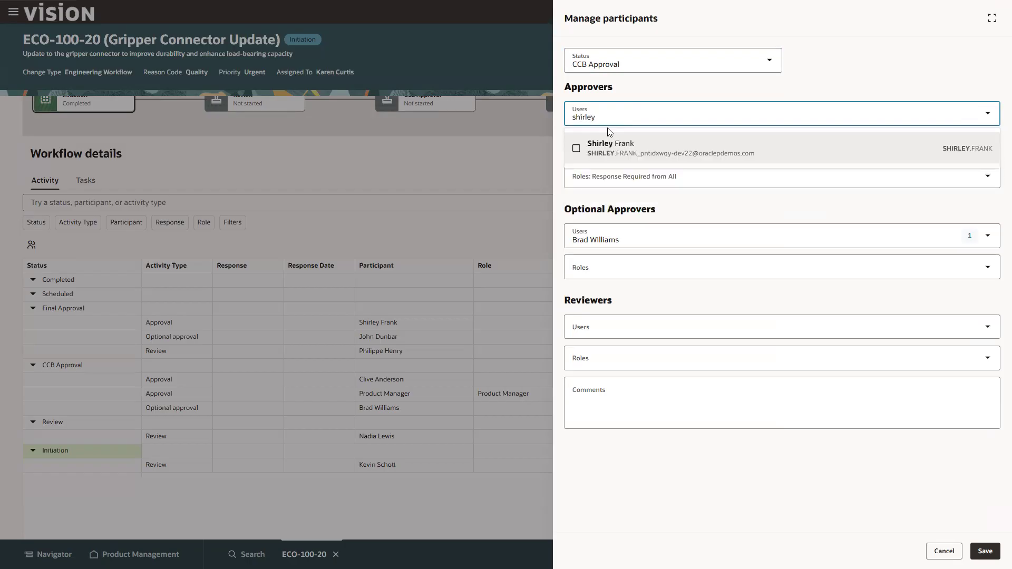
click(577, 148)
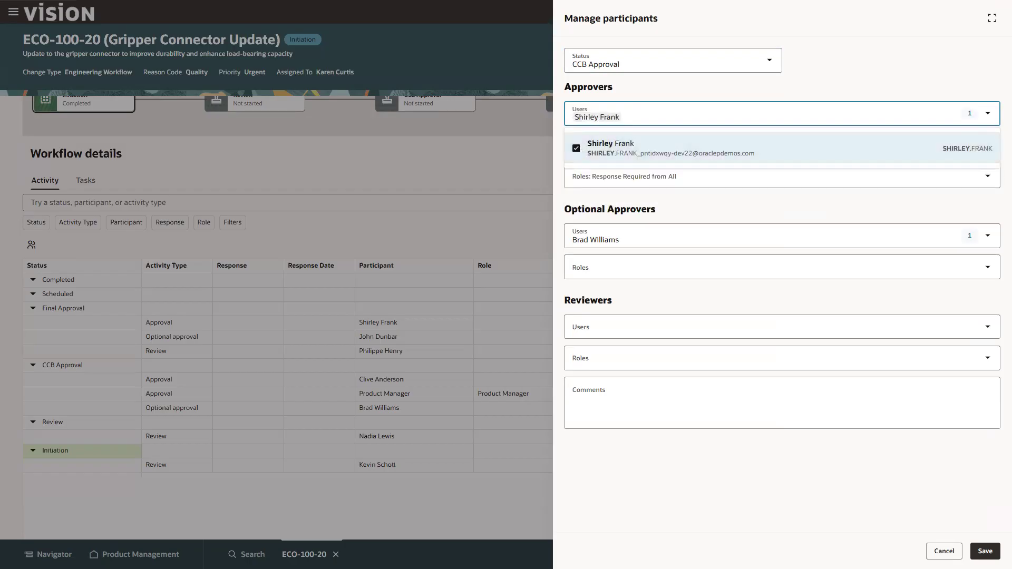
click(986, 552)
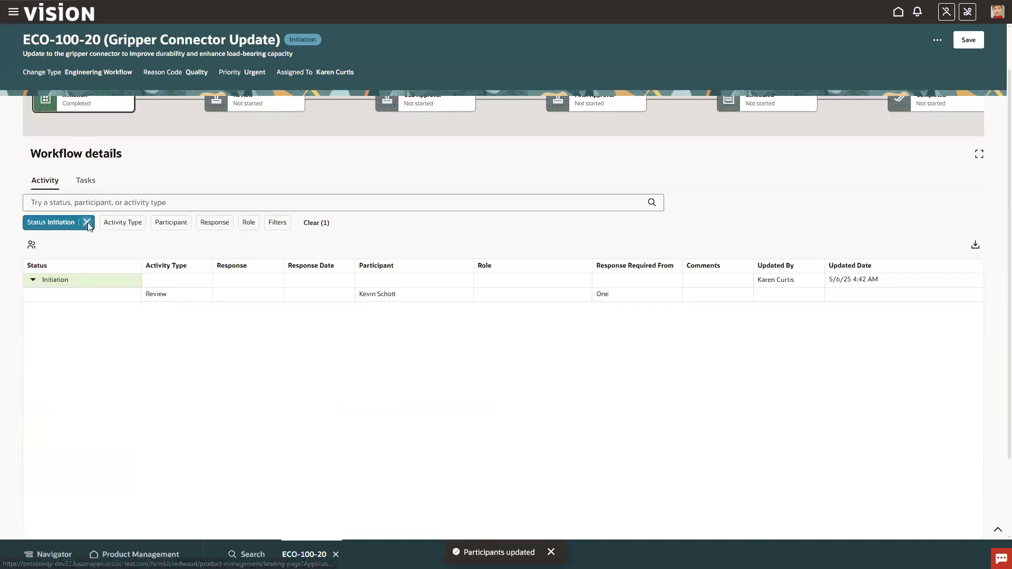
click(87, 222)
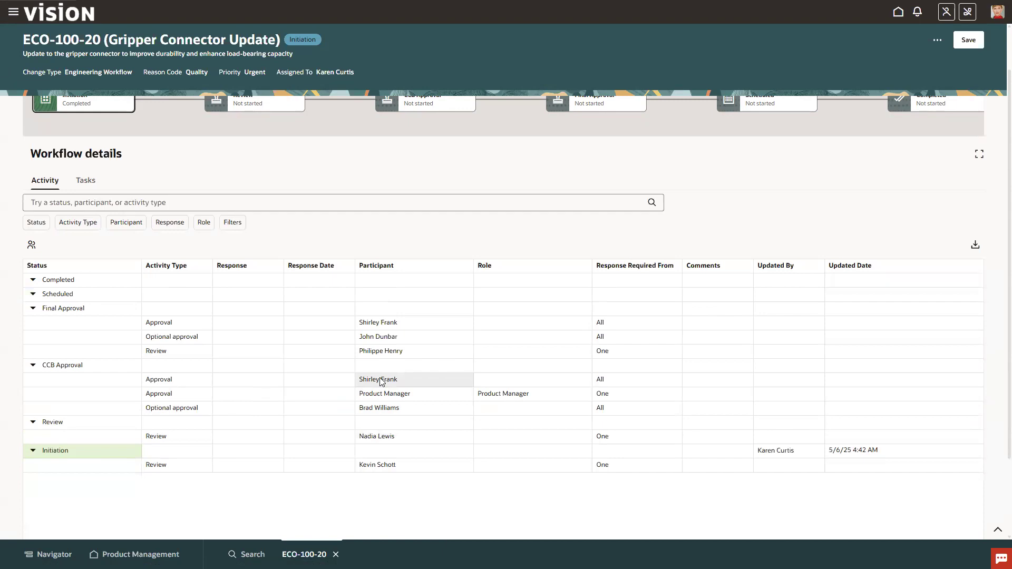
Review the change order's workflow tasks of every status by removing the Open task filter, including their assignment and completion dates.
scroll(379, 389, up, 2)
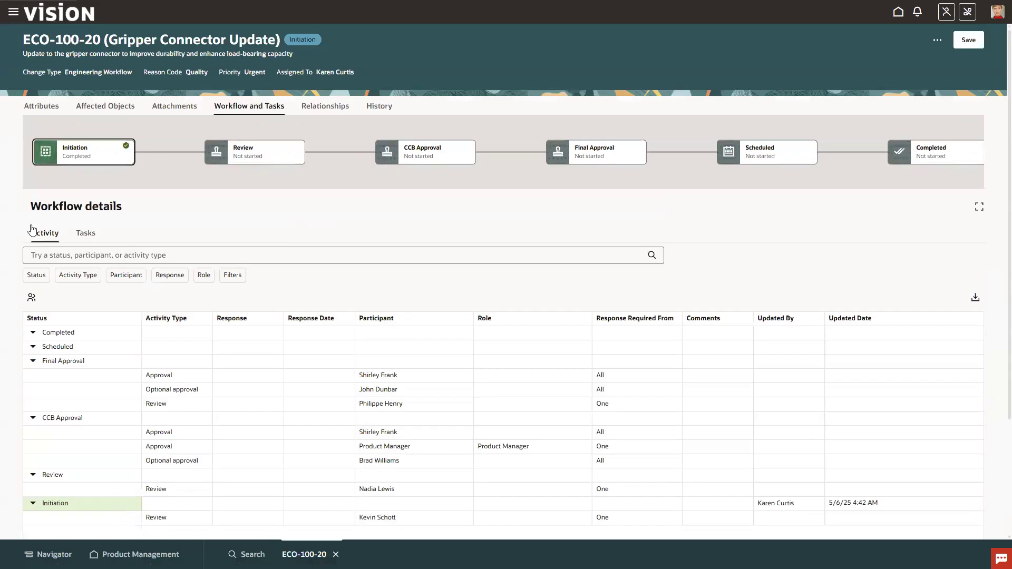
click(86, 234)
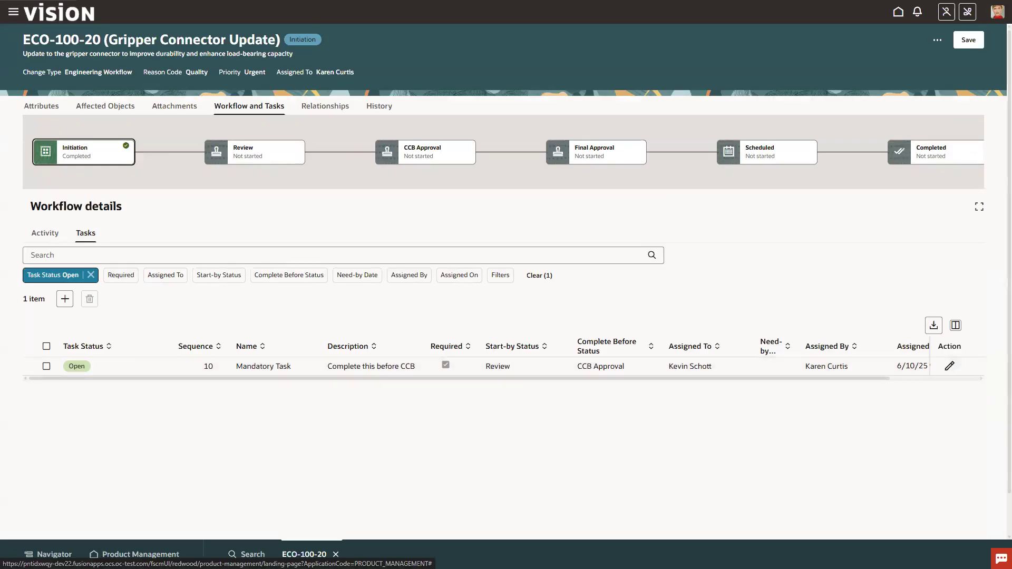
click(90, 275)
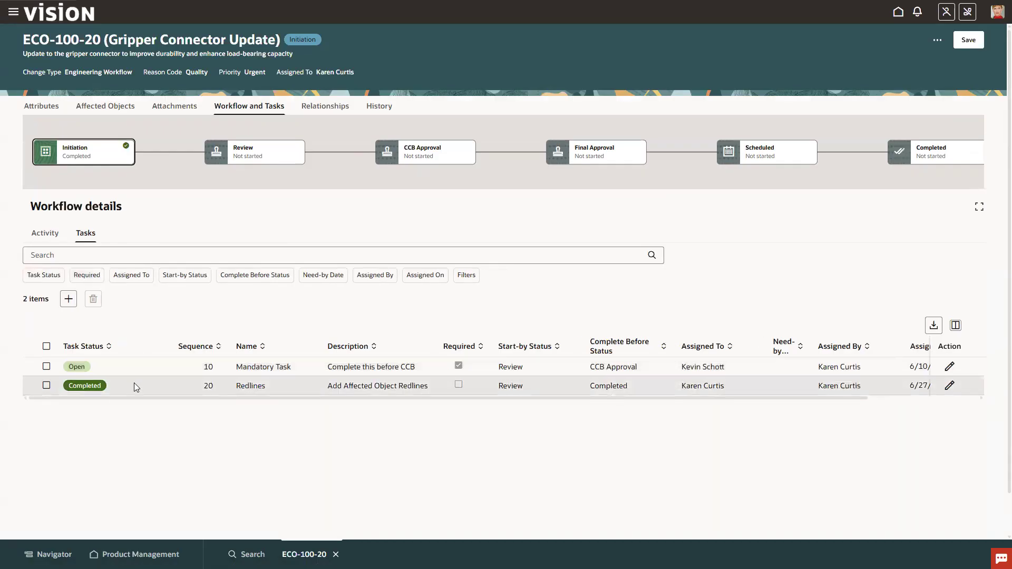
drag(135, 398, 369, 422)
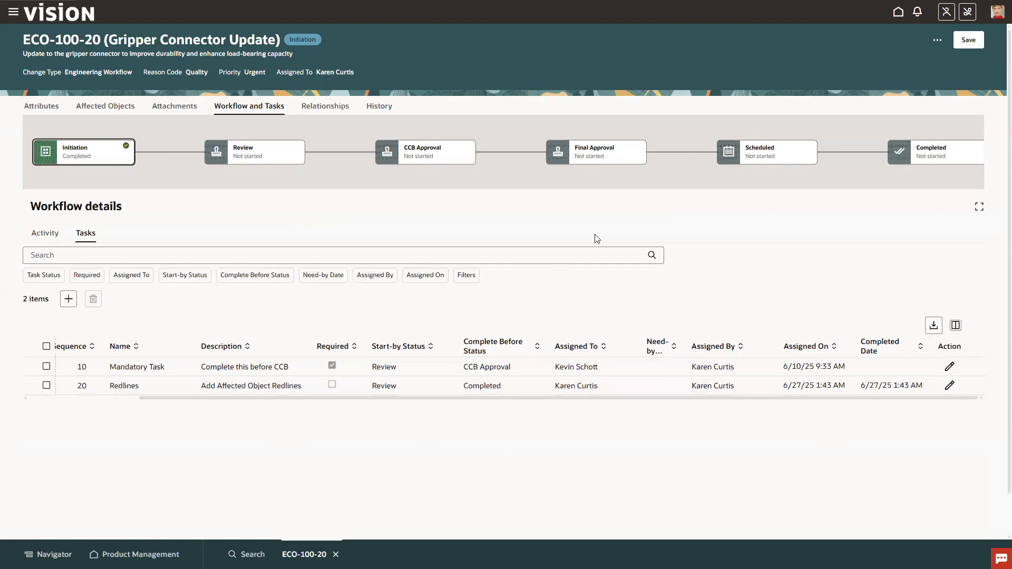
Create a relationship rule that sets ECR100001 to Approval when ECO-100-20 is in Review status.
click(327, 110)
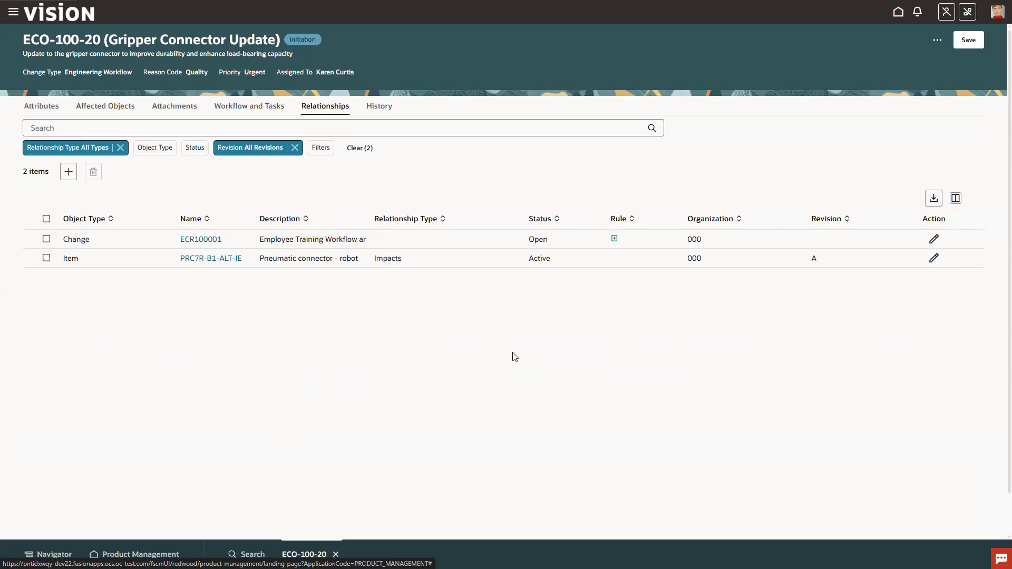
click(615, 239)
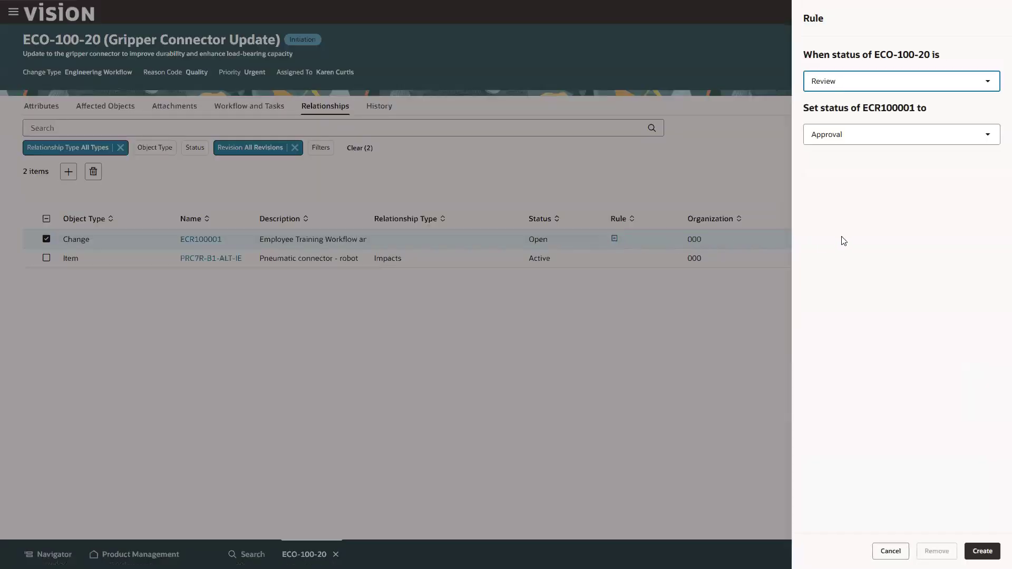
click(982, 551)
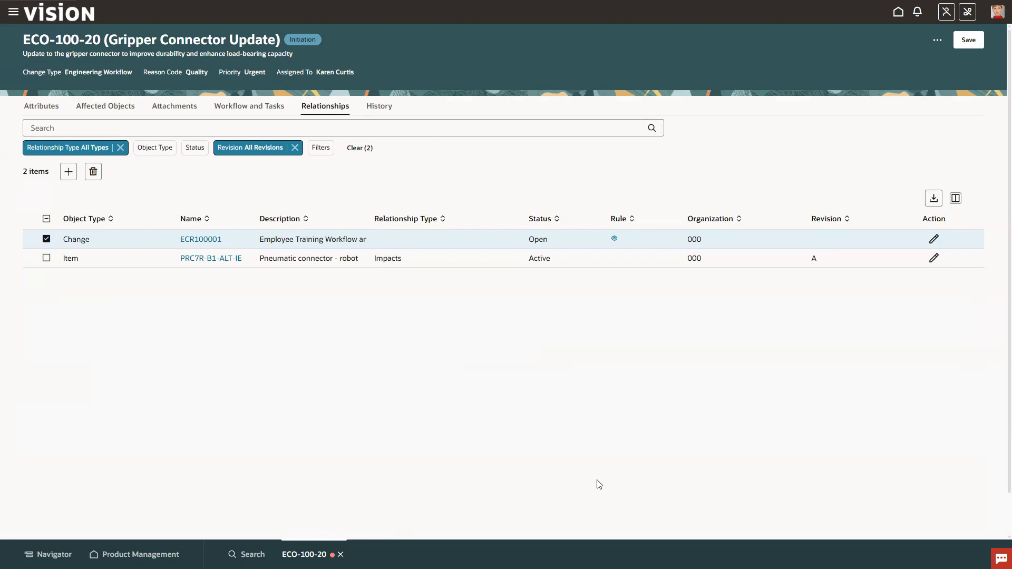
click(937, 40)
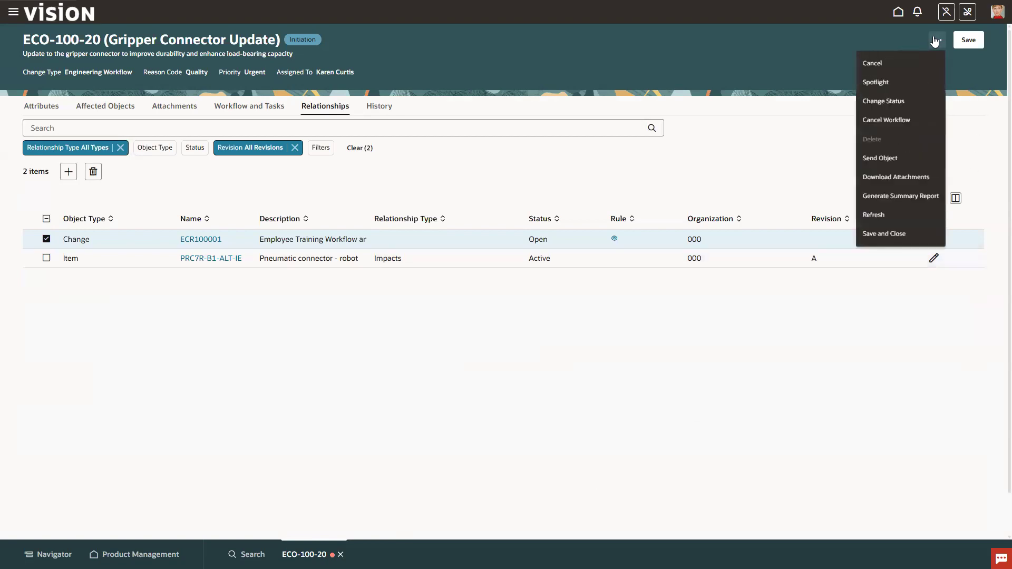
click(851, 63)
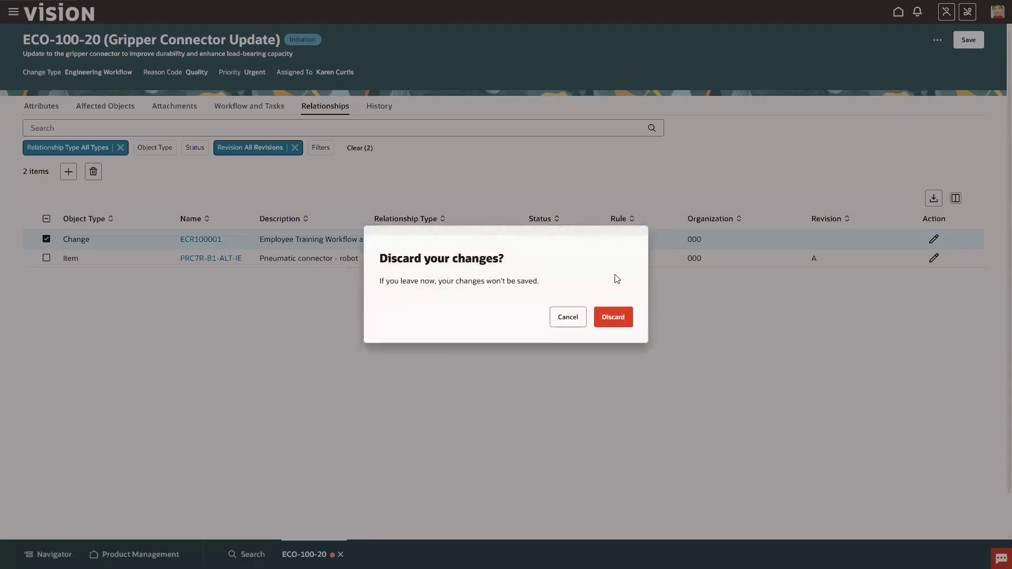
click(566, 316)
Save change order ECO-100-20 with its new relationship rule.
click(969, 41)
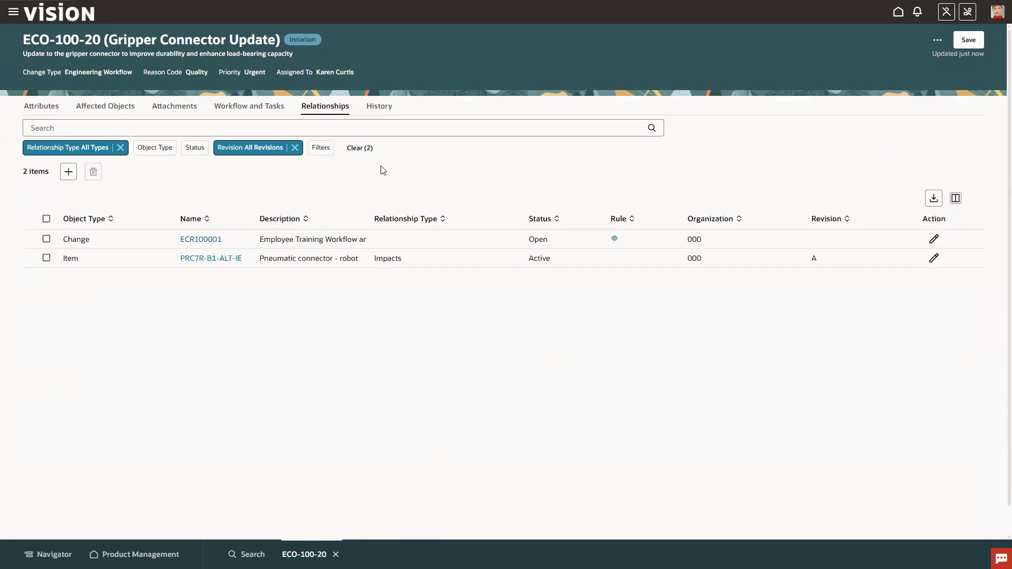
Search the change order's history for "structure" and look through the matching audit entries.
click(380, 107)
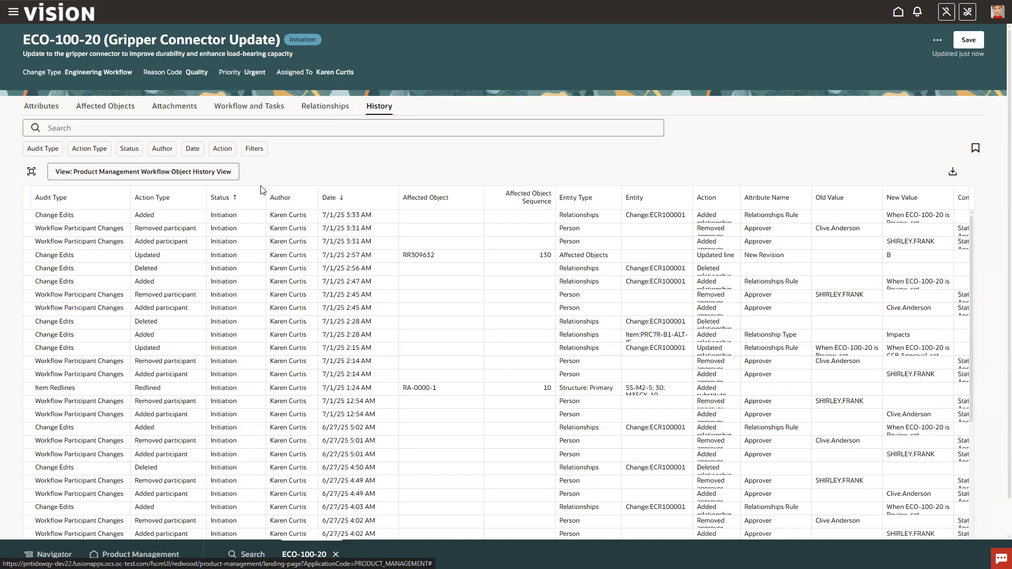
click(191, 131)
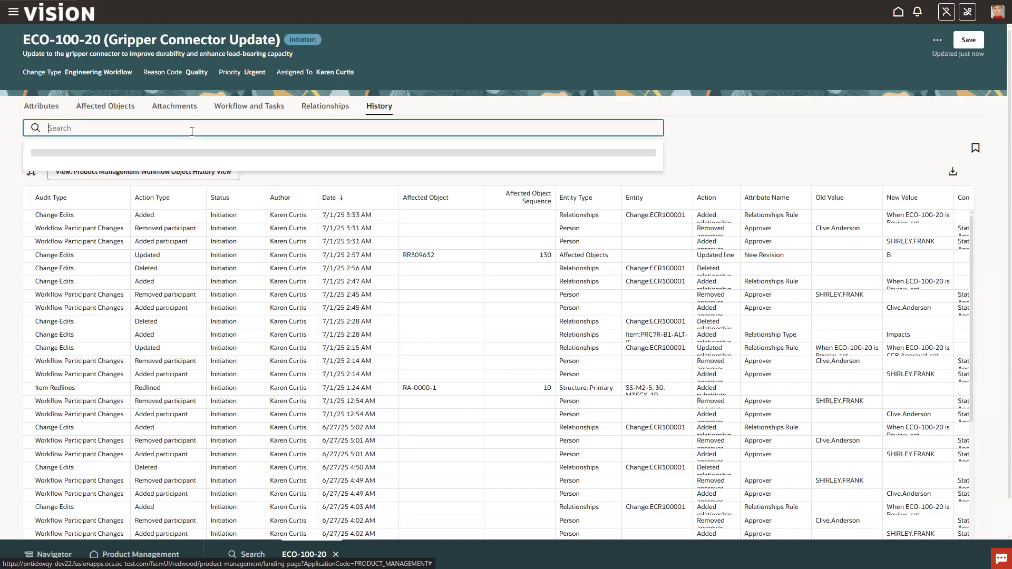
text(strucu)
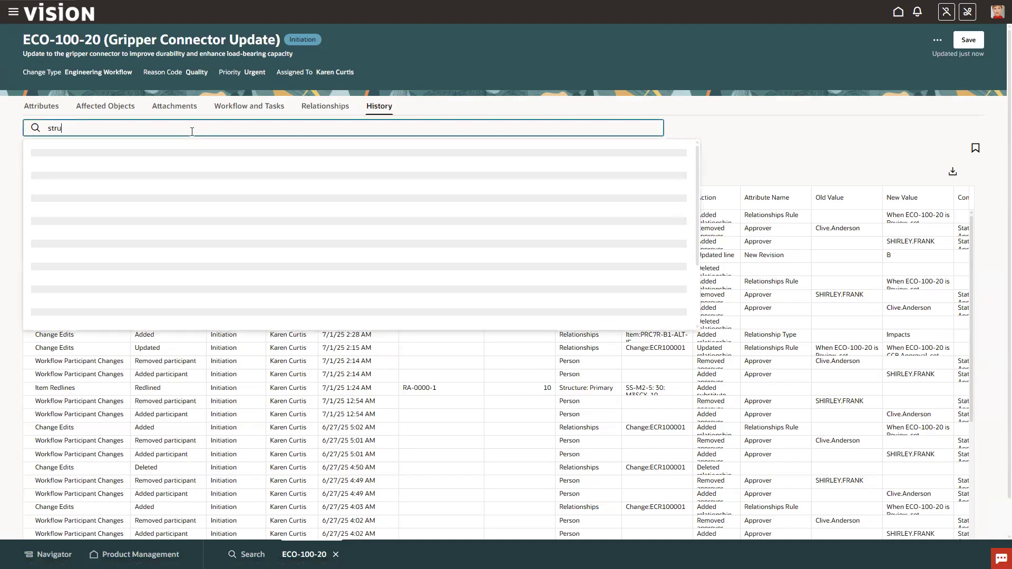
key(BackSpace)
text(ture)
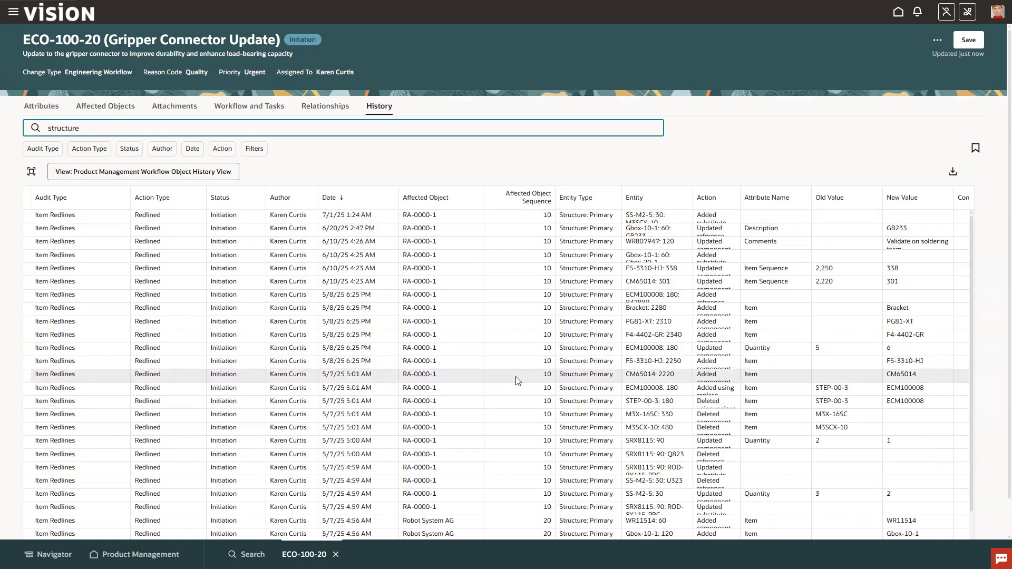
scroll(506, 379, down, 5)
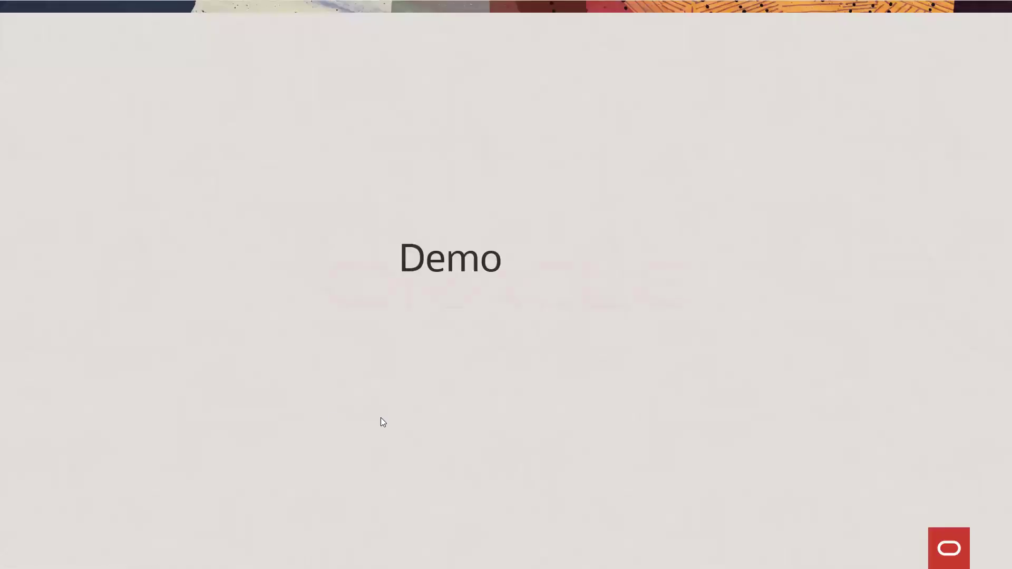
click(380, 420)
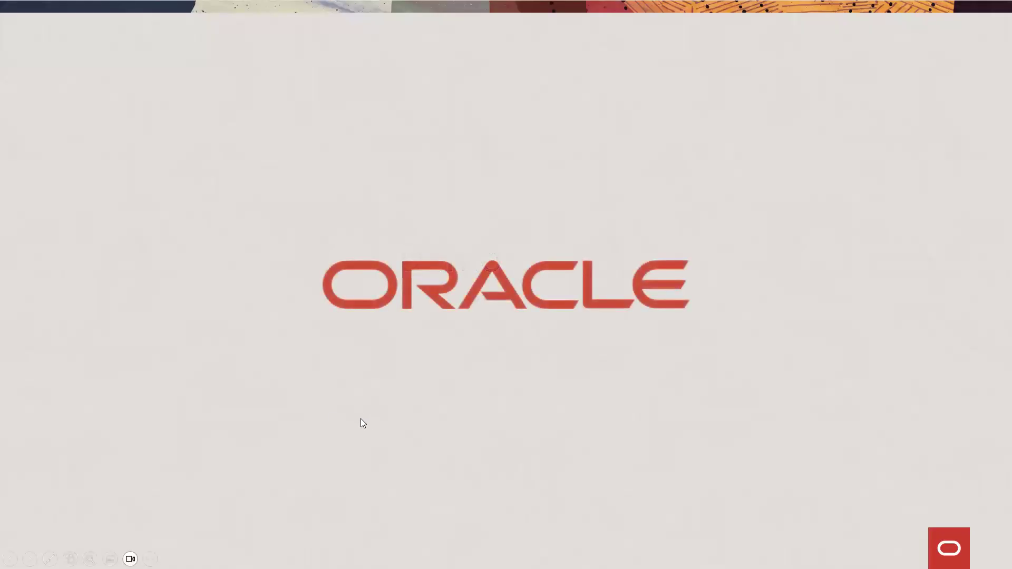